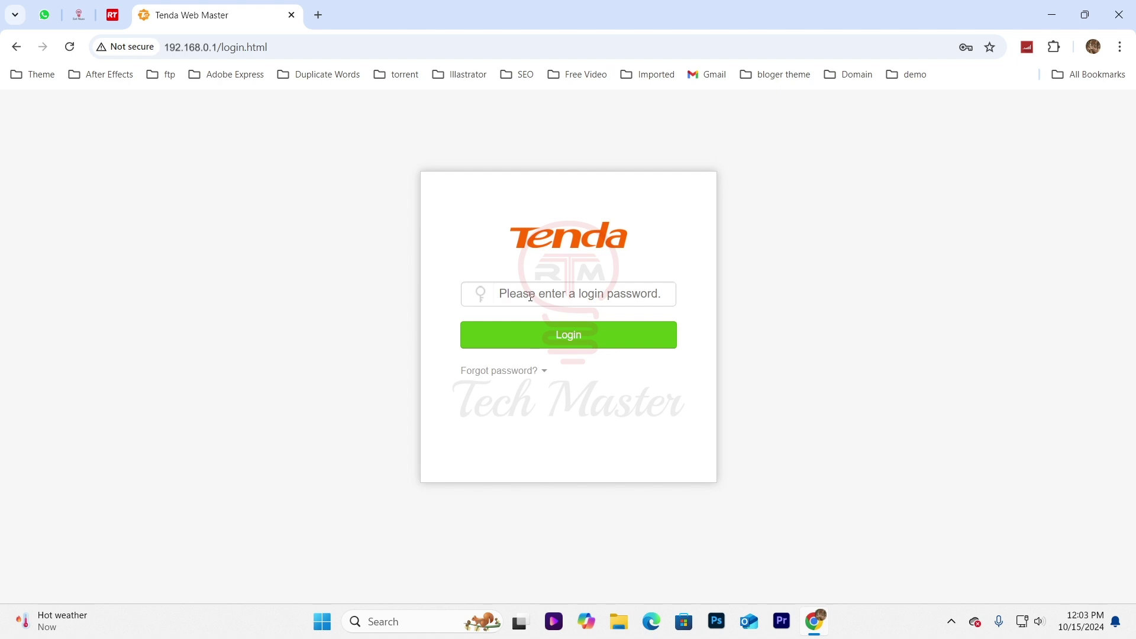
Log in to the Tenda router admin page with the saved login password
left_click(563, 294)
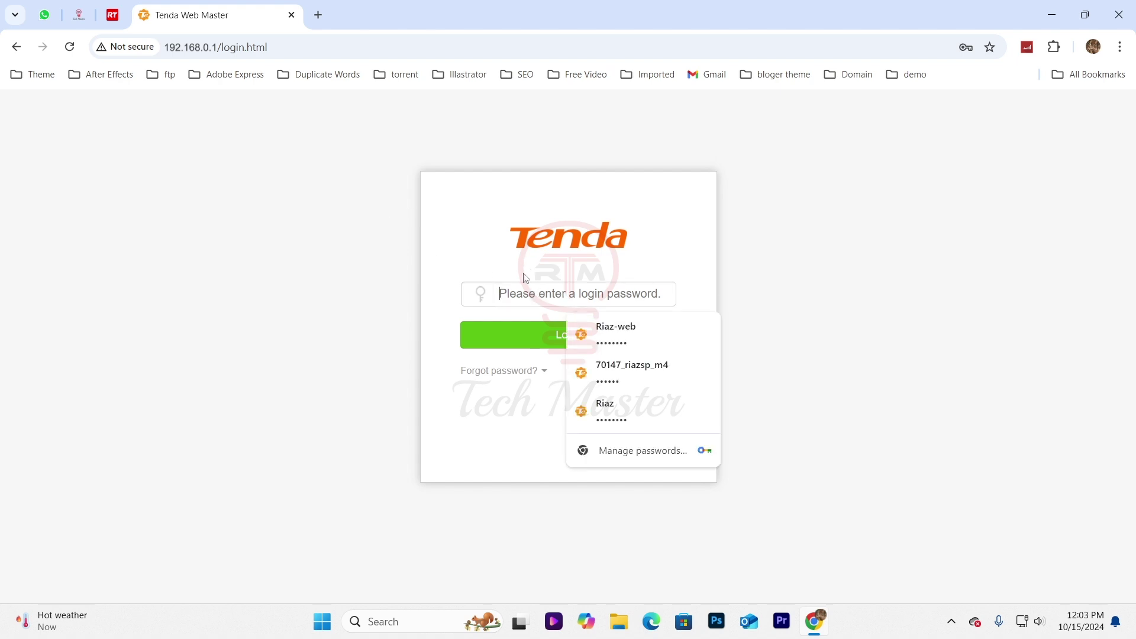
left_click(395, 210)
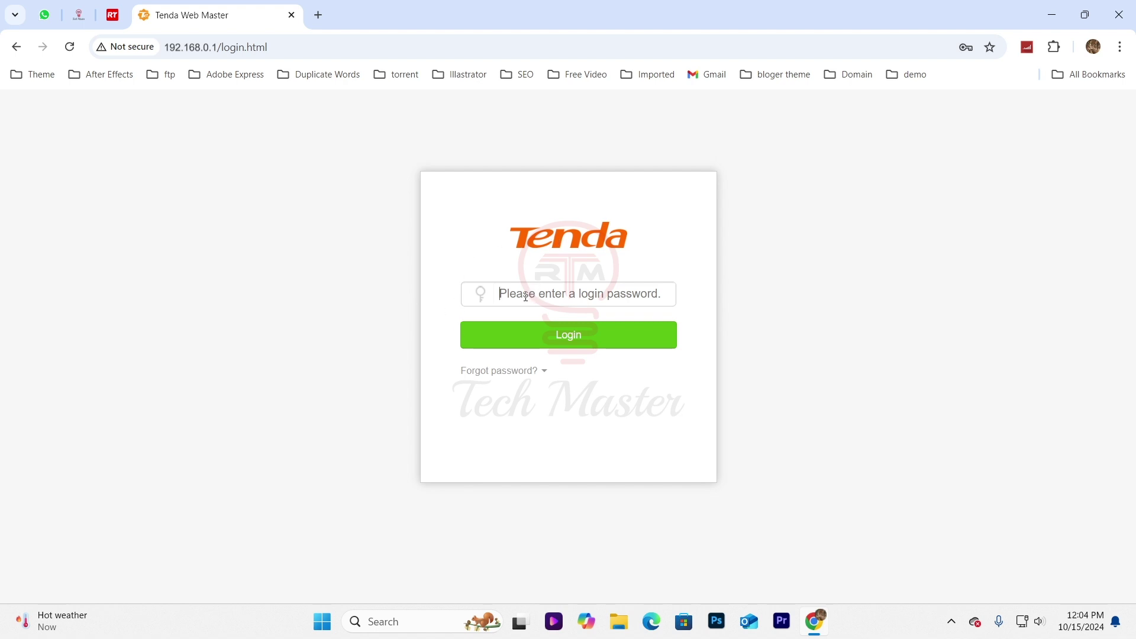
left_click(525, 296)
left_click(609, 335)
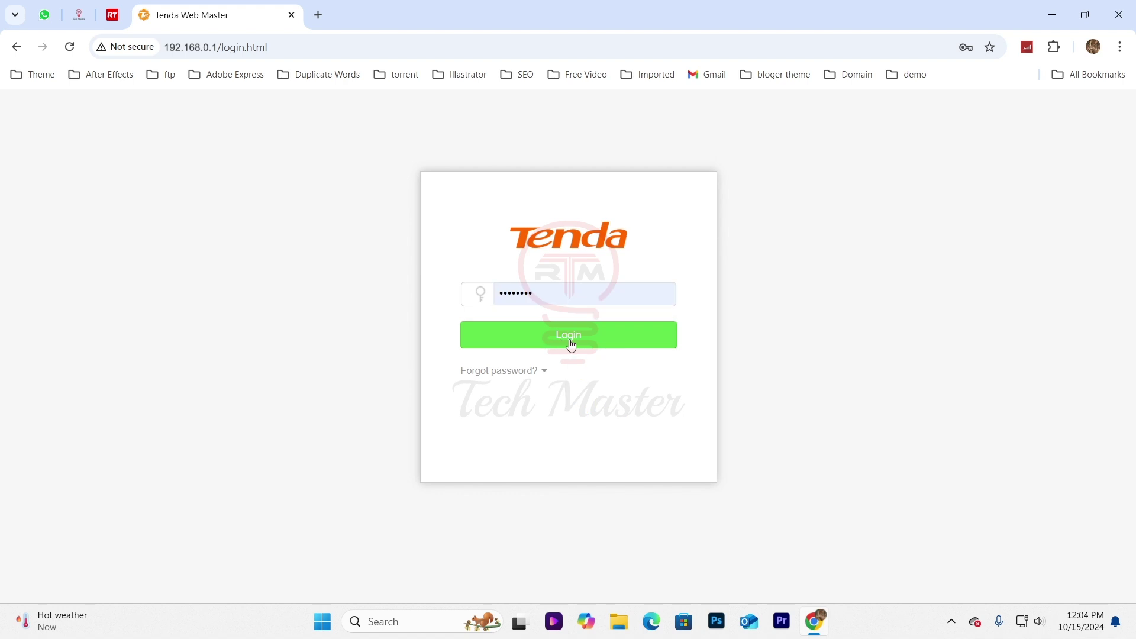
left_click(566, 342)
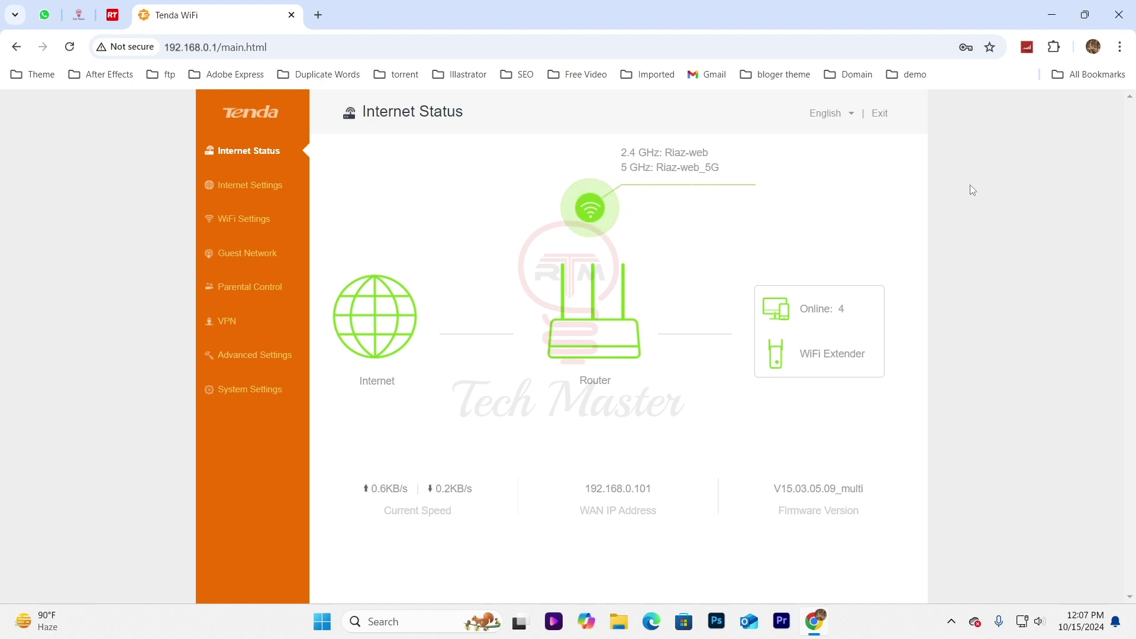
Examine the Blacklist and Whitelist modes in the advanced Filter MAC Address settings, then close the dialog
left_click(248, 359)
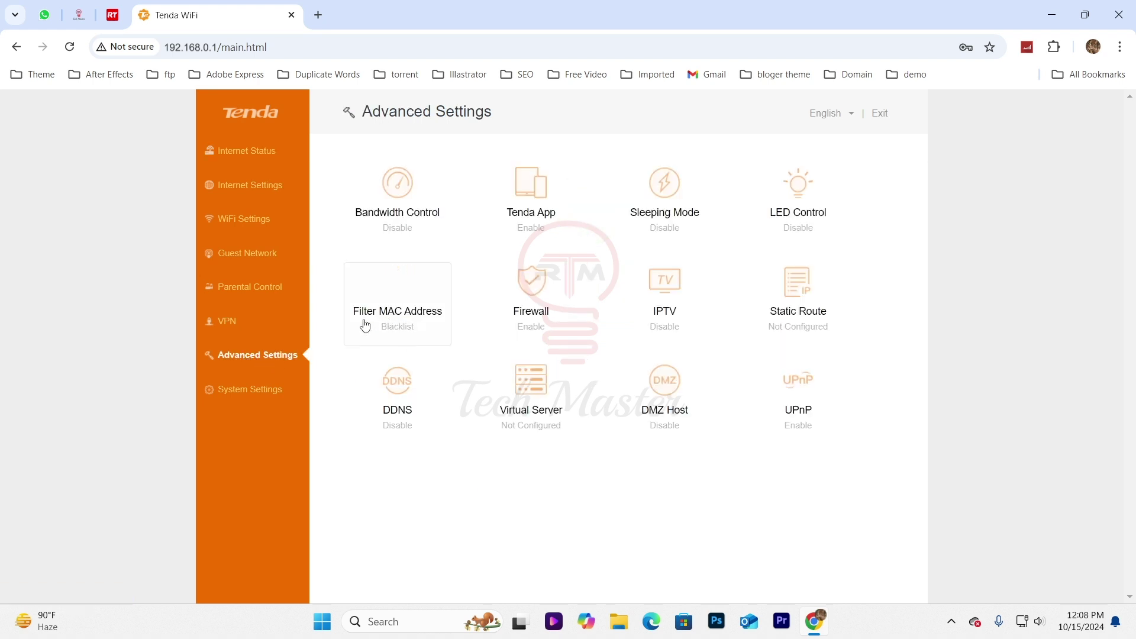
left_click(399, 306)
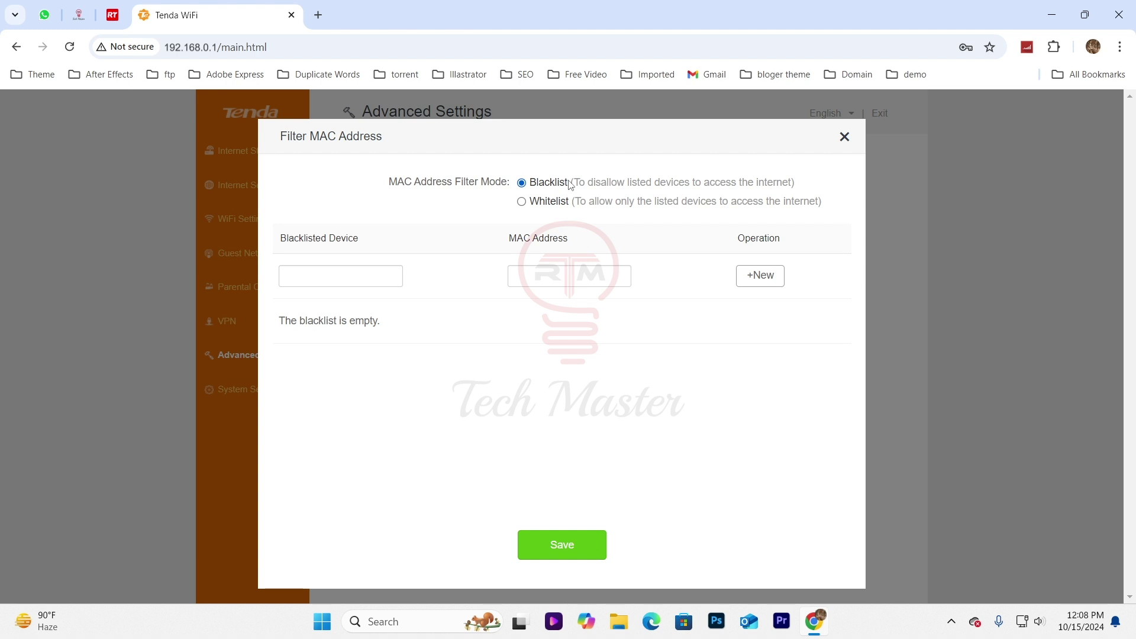
left_click_drag(571, 185, 530, 203)
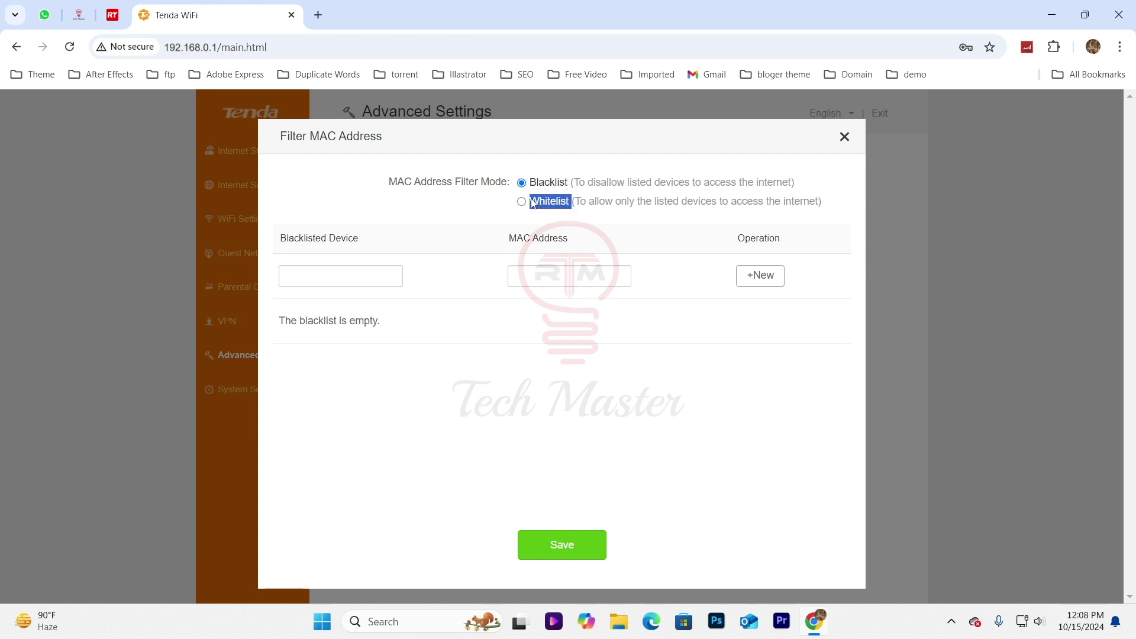
left_click(441, 429)
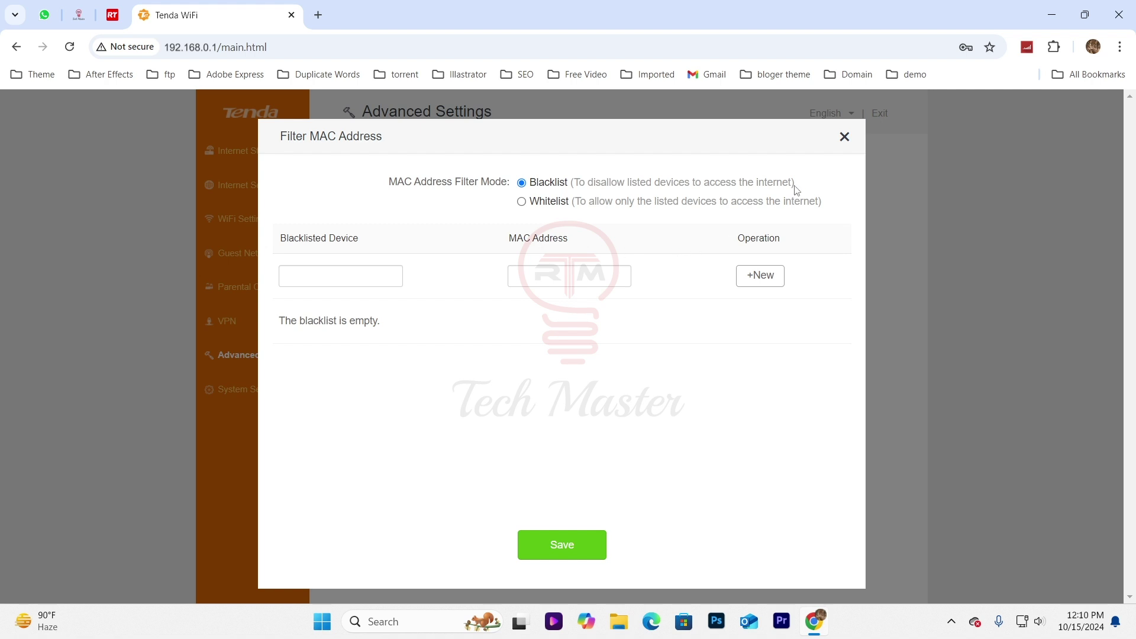
left_click(844, 138)
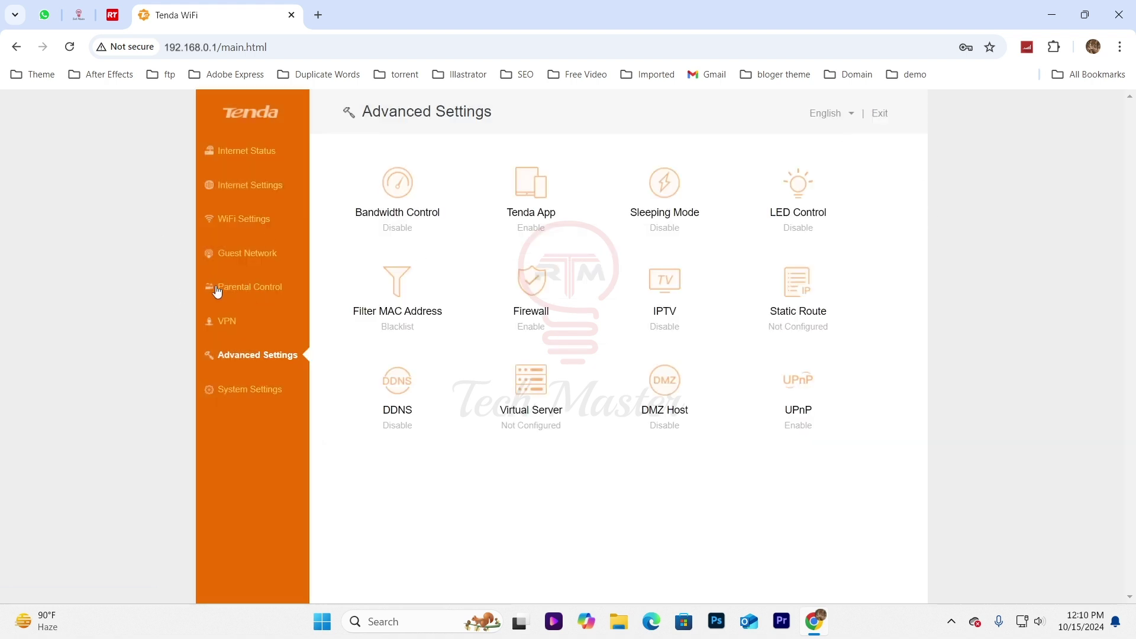
Copy the MAC address of the POCO-M2-Pro device from the Parental Control device list
left_click(257, 292)
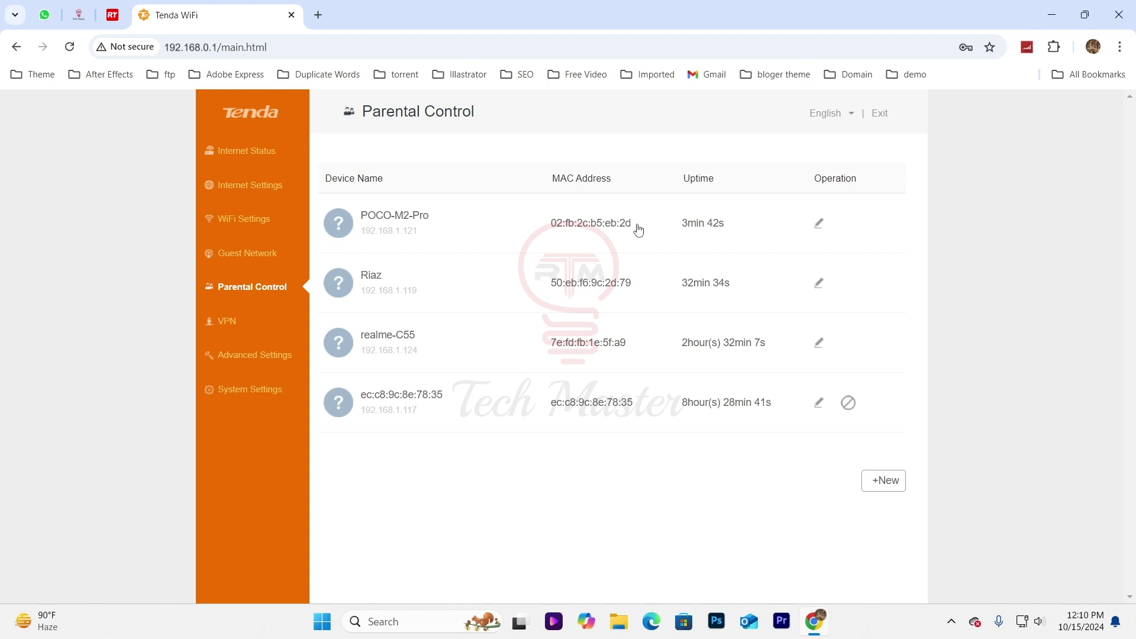
left_click_drag(637, 231, 547, 231)
right_click(591, 234)
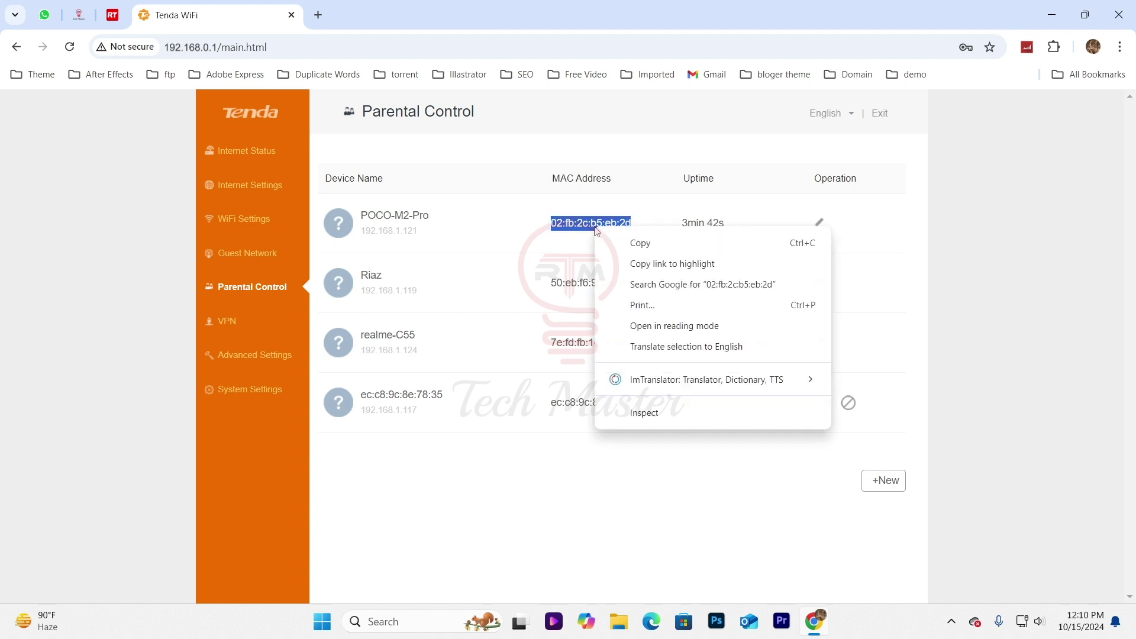
left_click(640, 241)
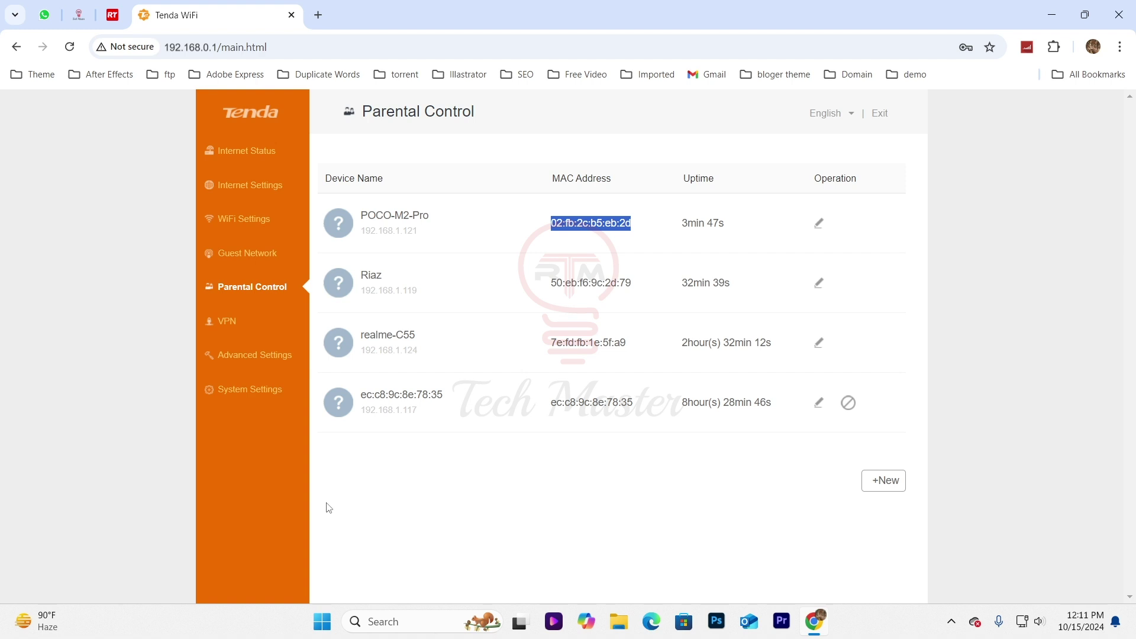
Add the copied MAC address 02:fb:2c:b5:eb:2d to the Filter MAC Address blacklist and save the settings
left_click(243, 358)
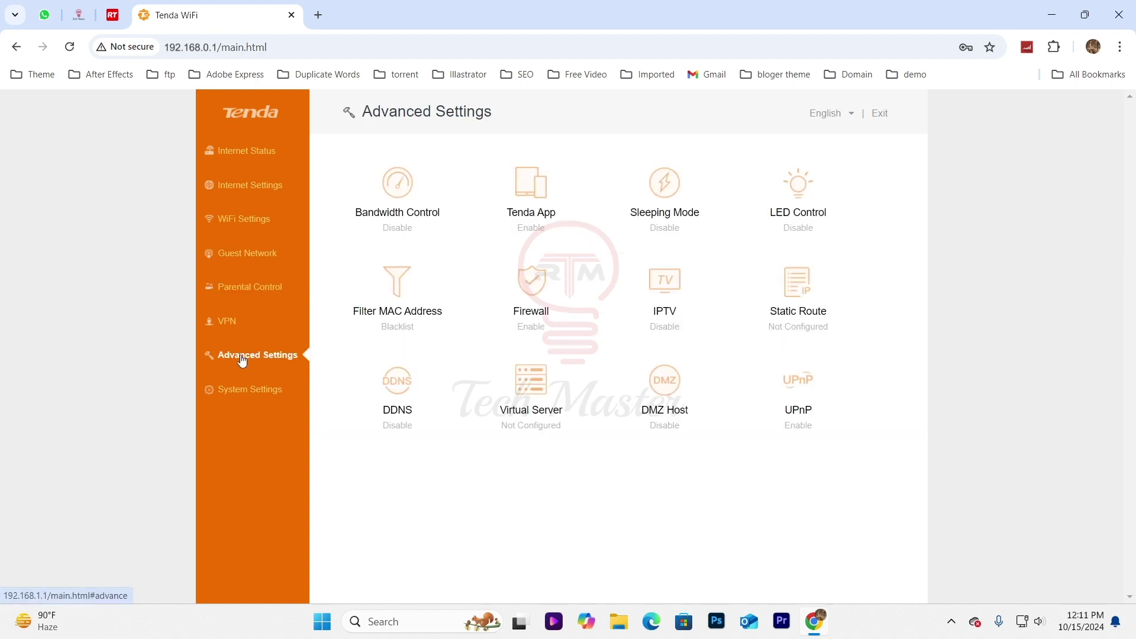
left_click(387, 316)
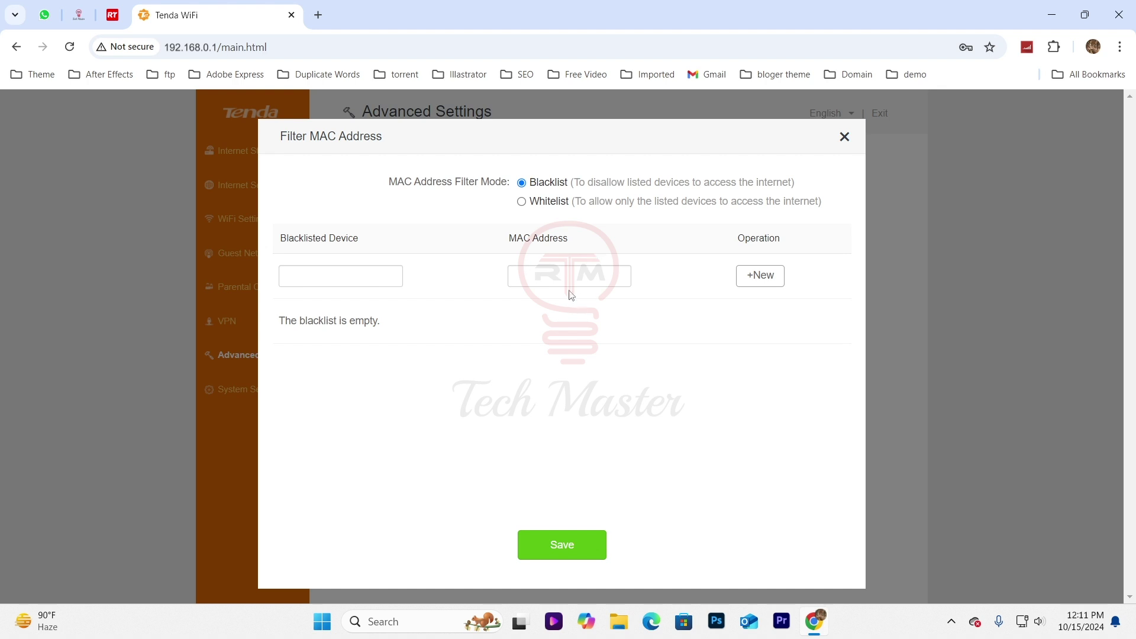
left_click(551, 281)
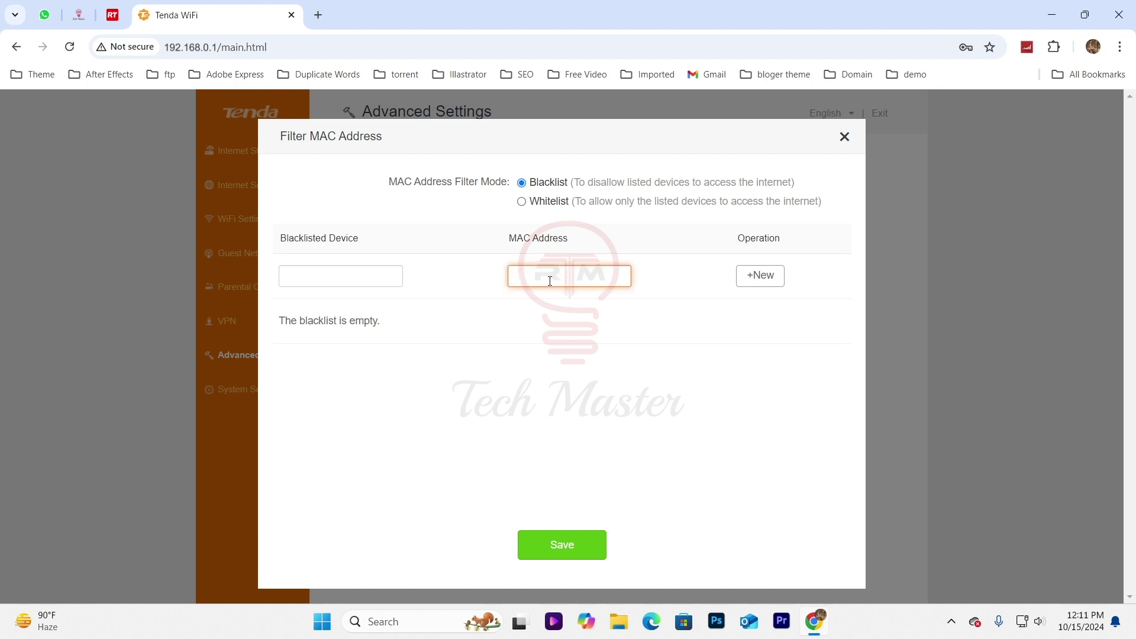
key("ctrl+v")
left_click(760, 277)
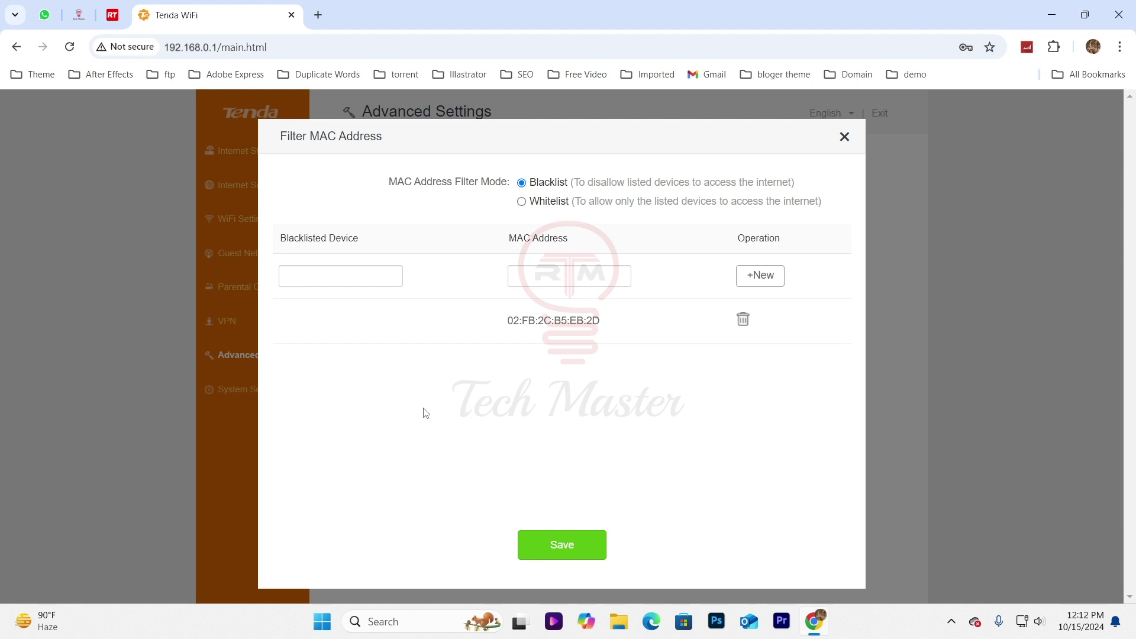
left_click(559, 549)
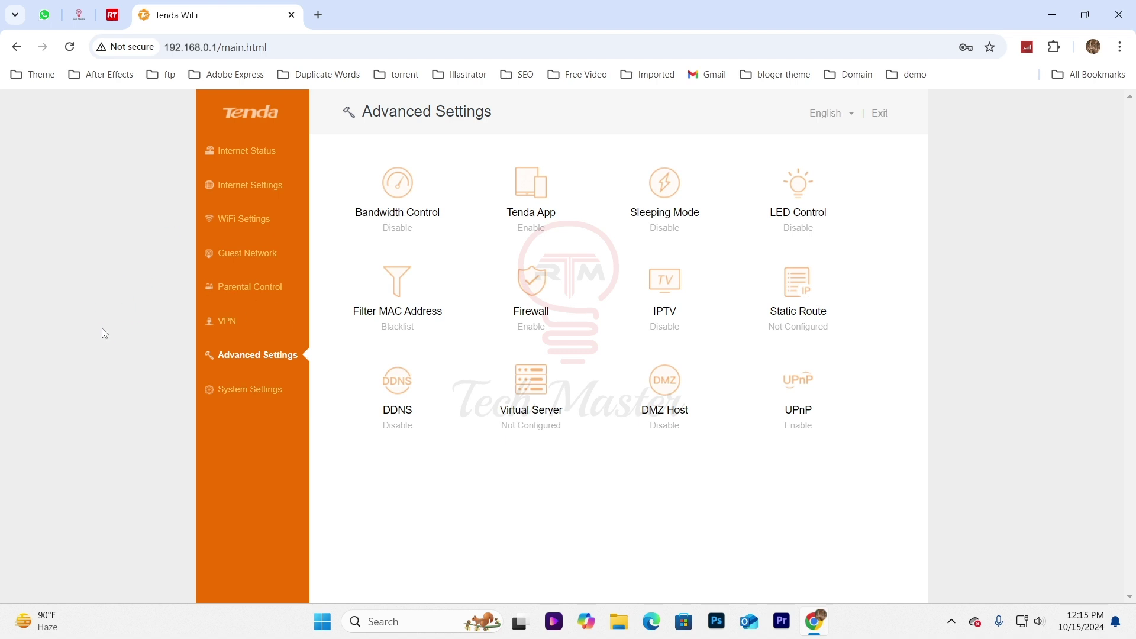
Switch the MAC address filter mode to Whitelist and save it
left_click(409, 314)
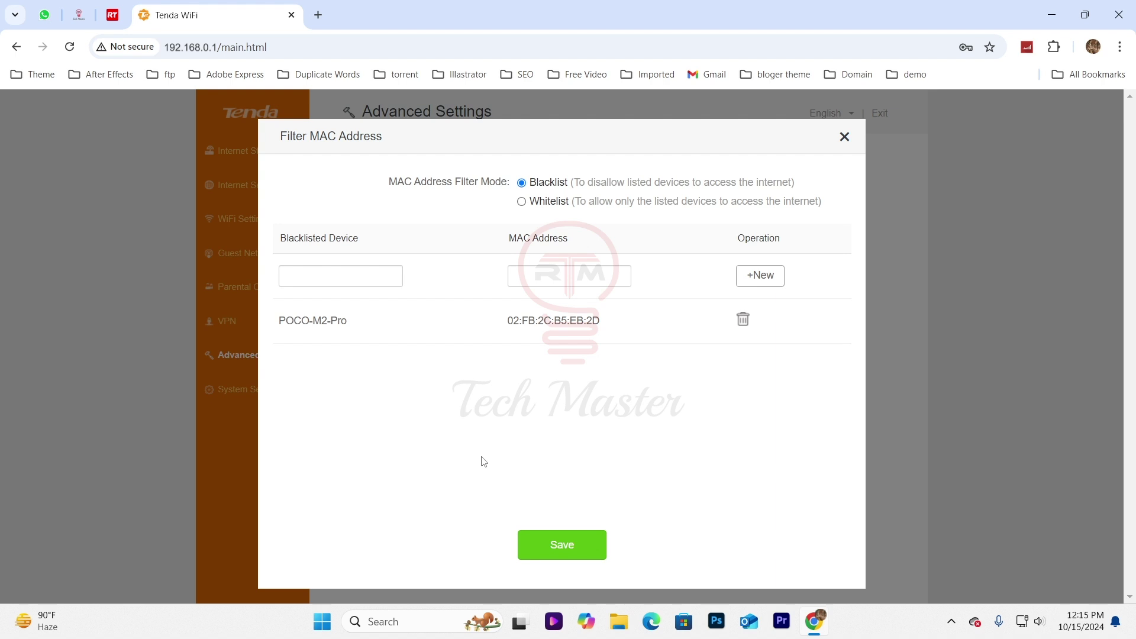
left_click(521, 202)
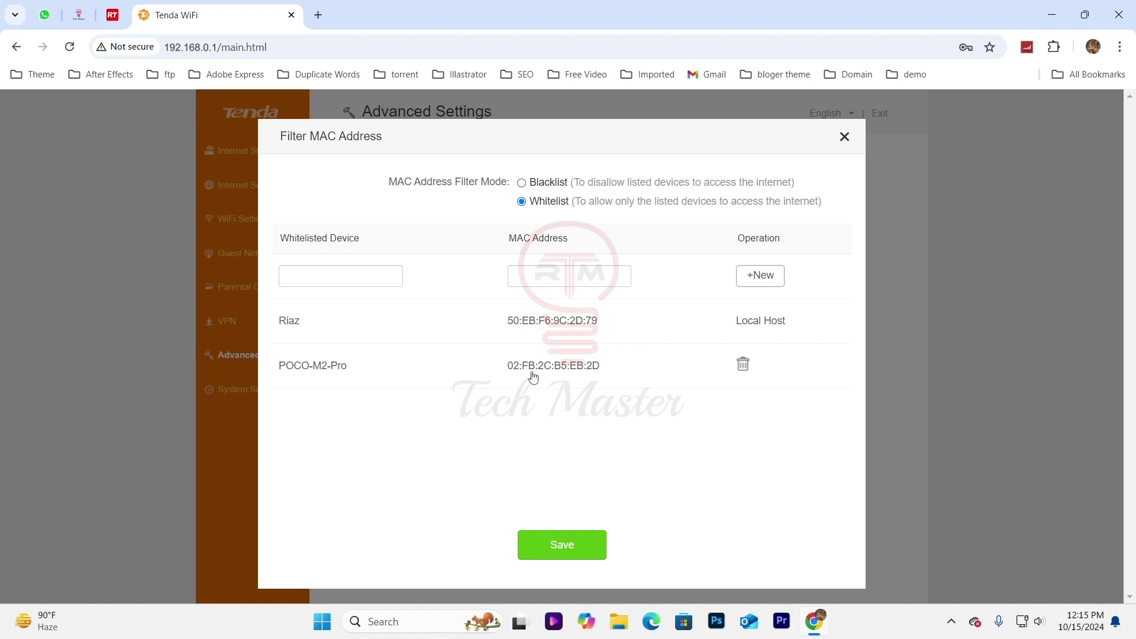
left_click(565, 553)
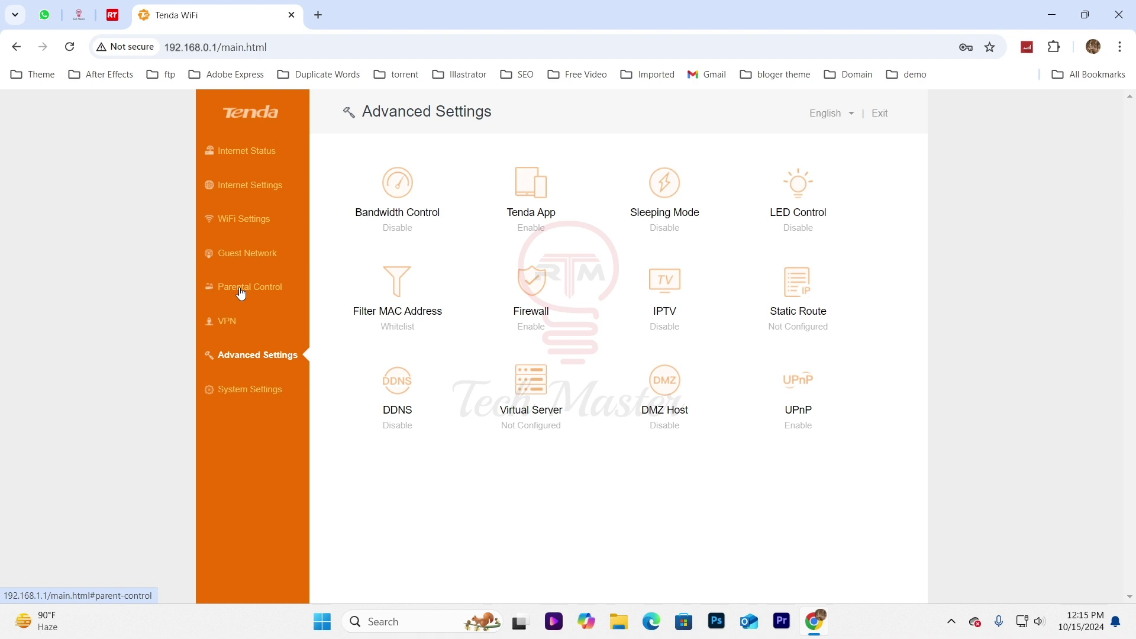
left_click(240, 294)
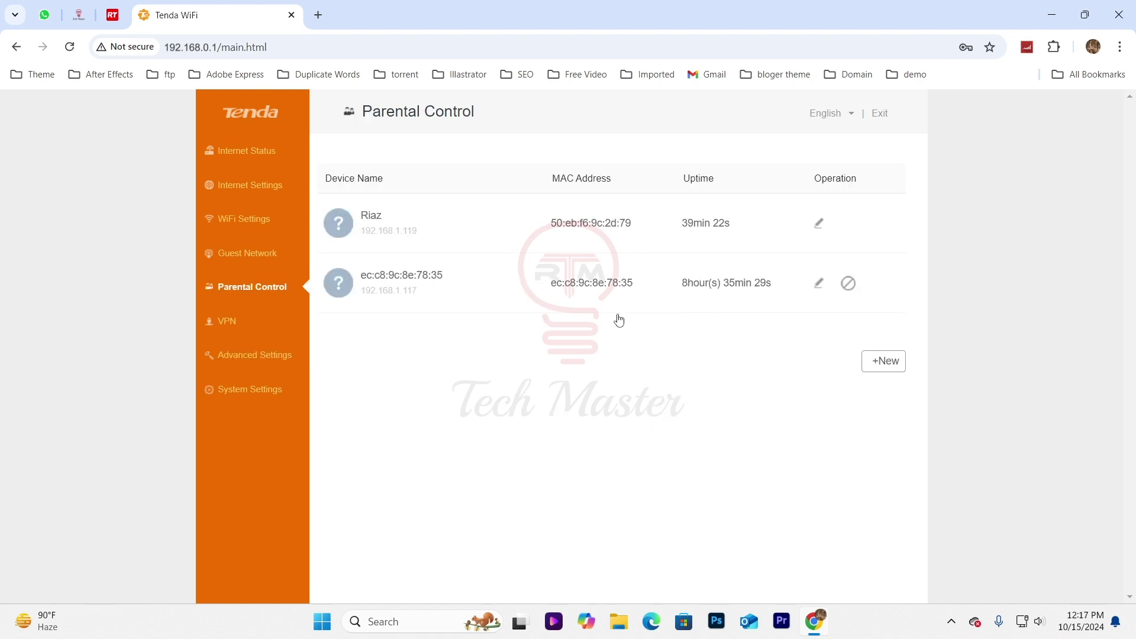
left_click_drag(647, 286, 554, 288)
right_click(554, 288)
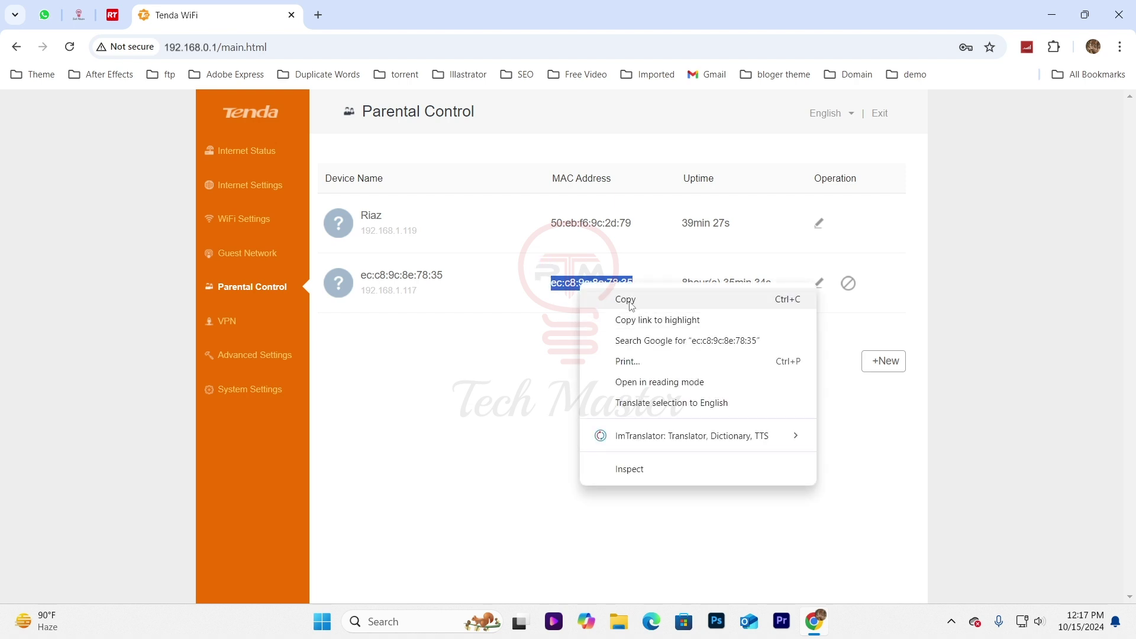
left_click(631, 303)
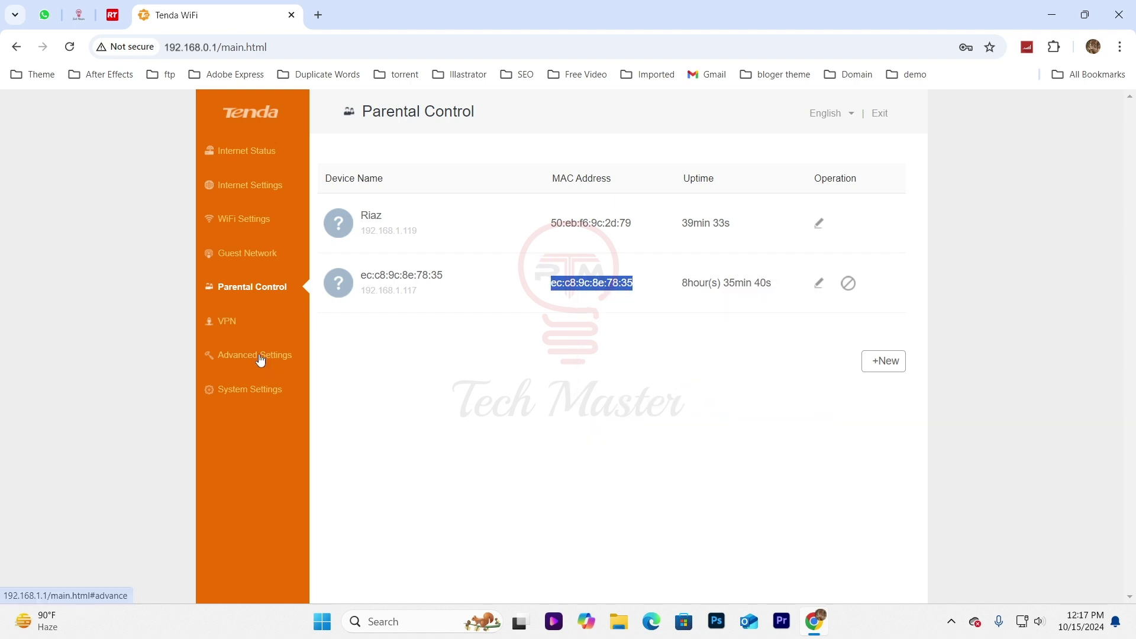
left_click(260, 360)
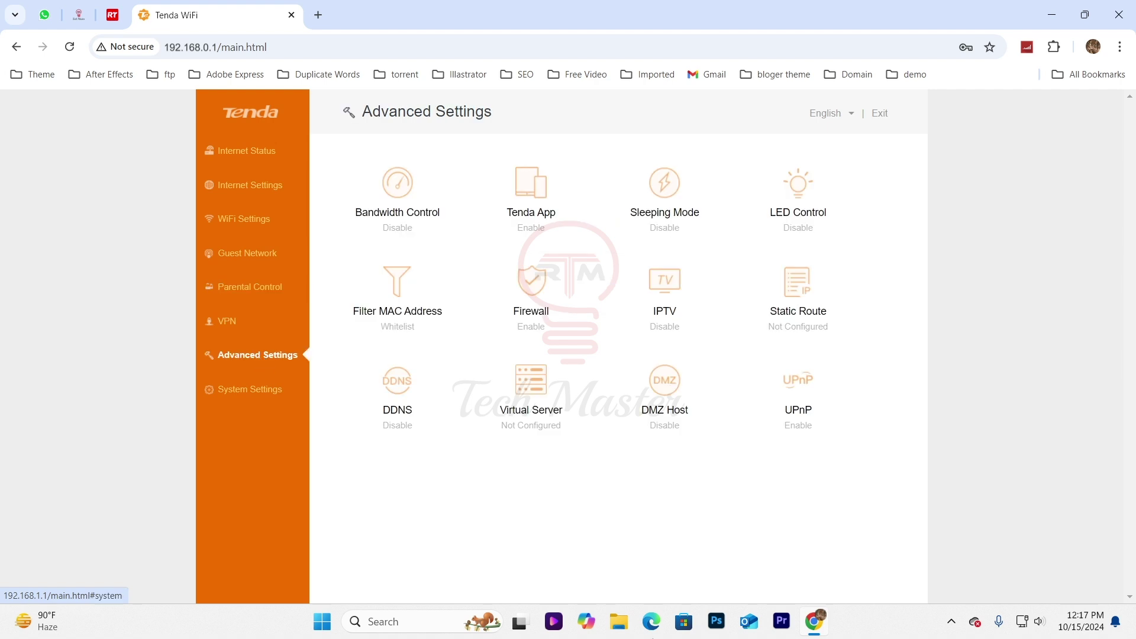
left_click(404, 294)
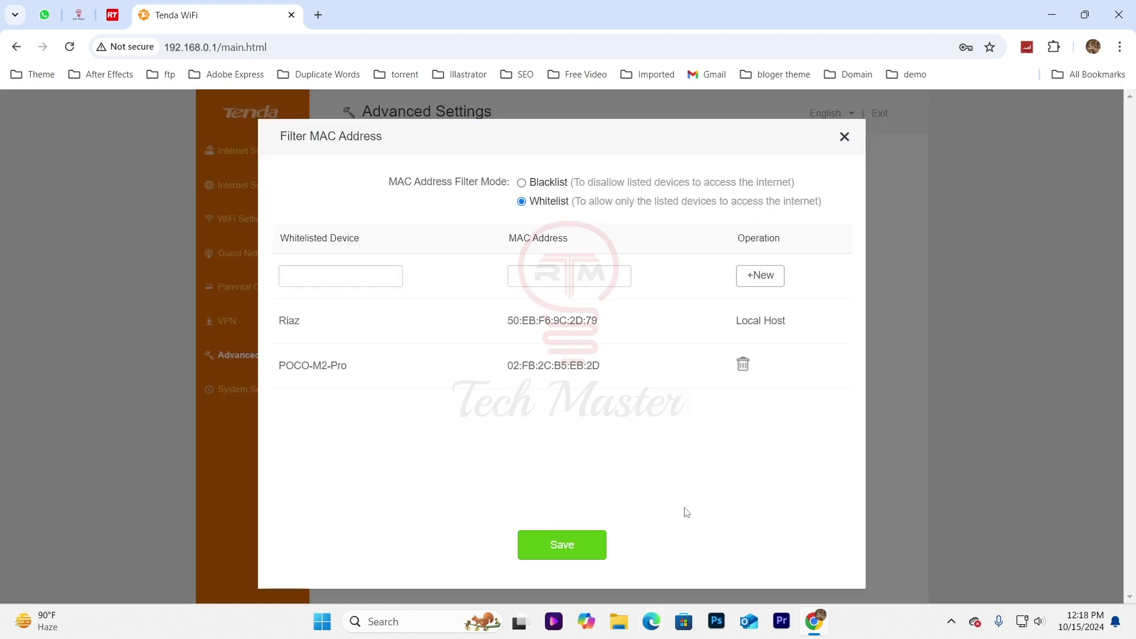
left_click(538, 275)
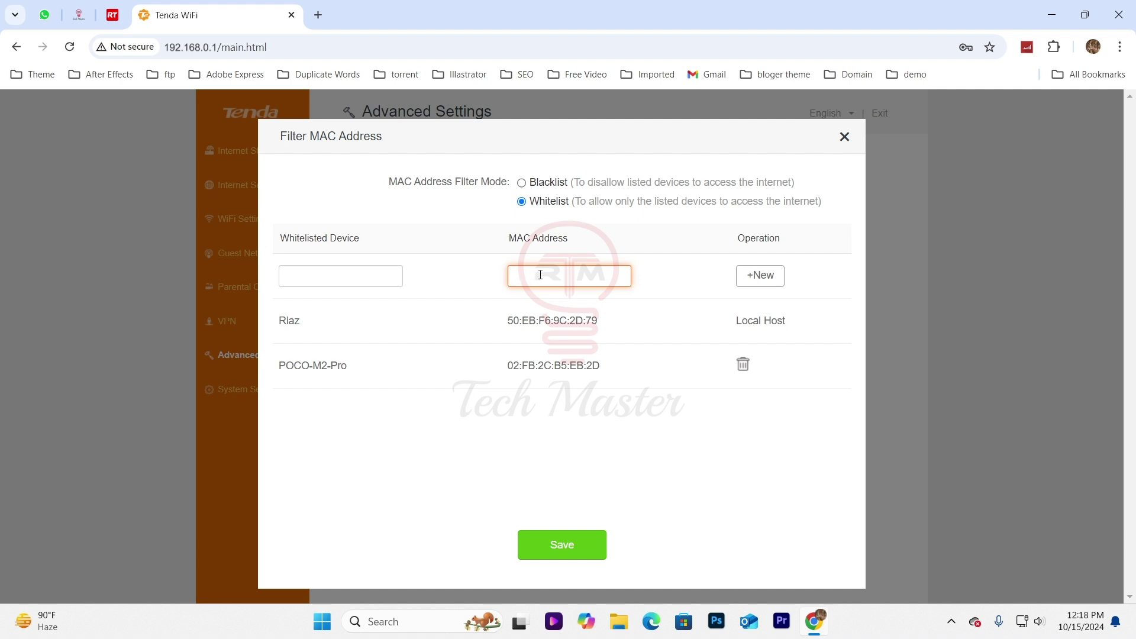
key("ctrl+v")
left_click(764, 281)
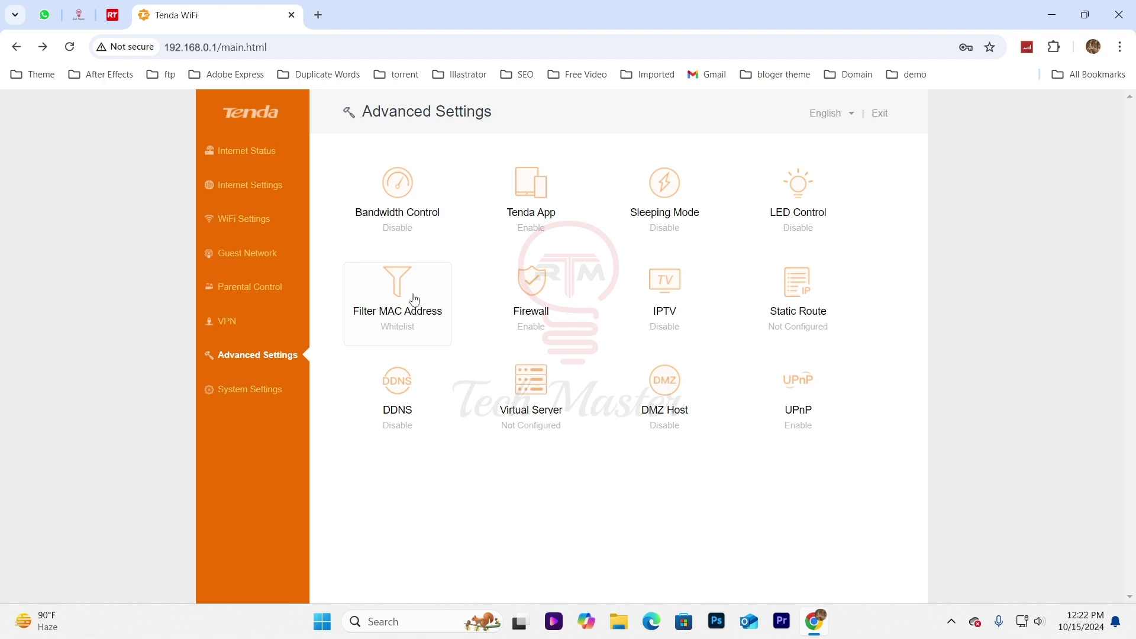
Delete the POCO-M2-Pro and Unknown devices from the Filter MAC Address whitelist
left_click(392, 322)
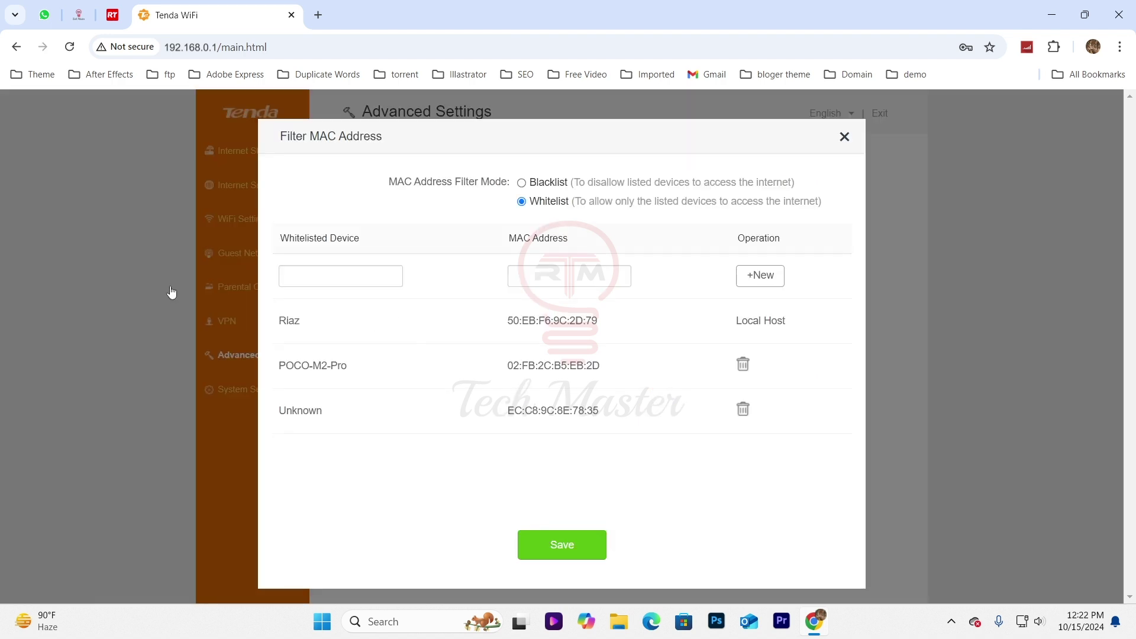
left_click(744, 366)
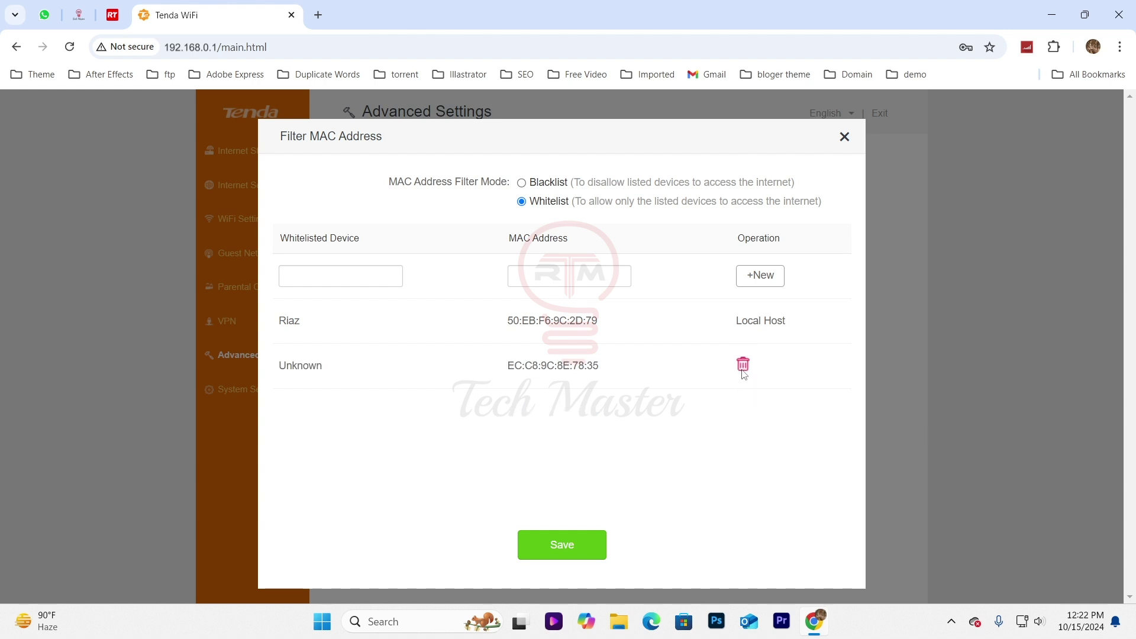
left_click(744, 366)
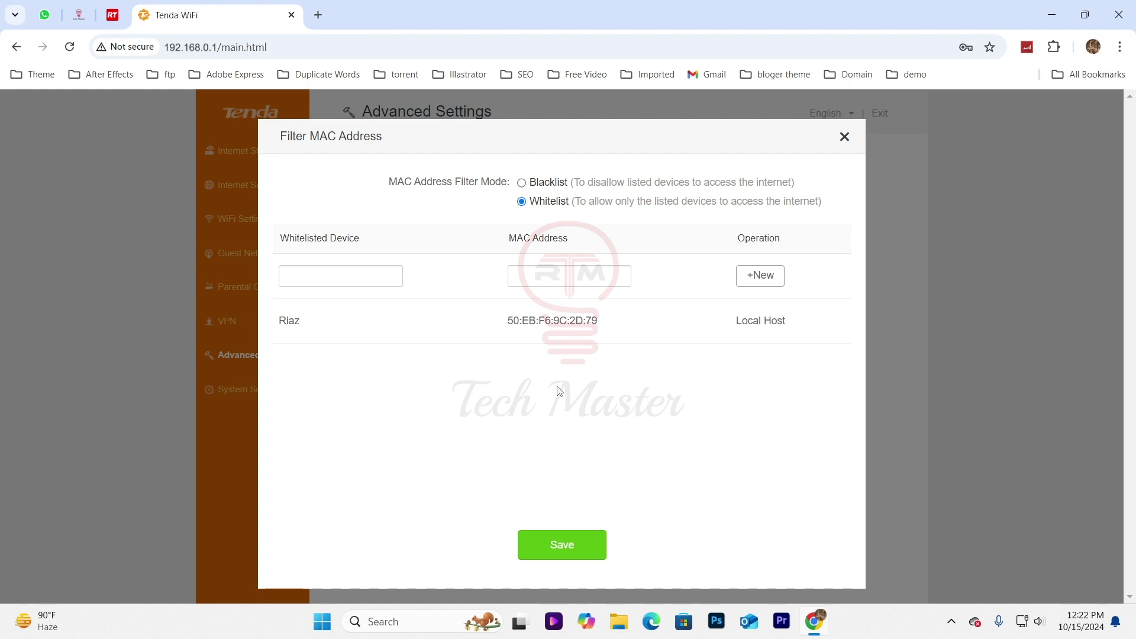
Switch the MAC filter mode back to Blacklist, delete the POCO-M2-Pro entry and save the settings
left_click(523, 184)
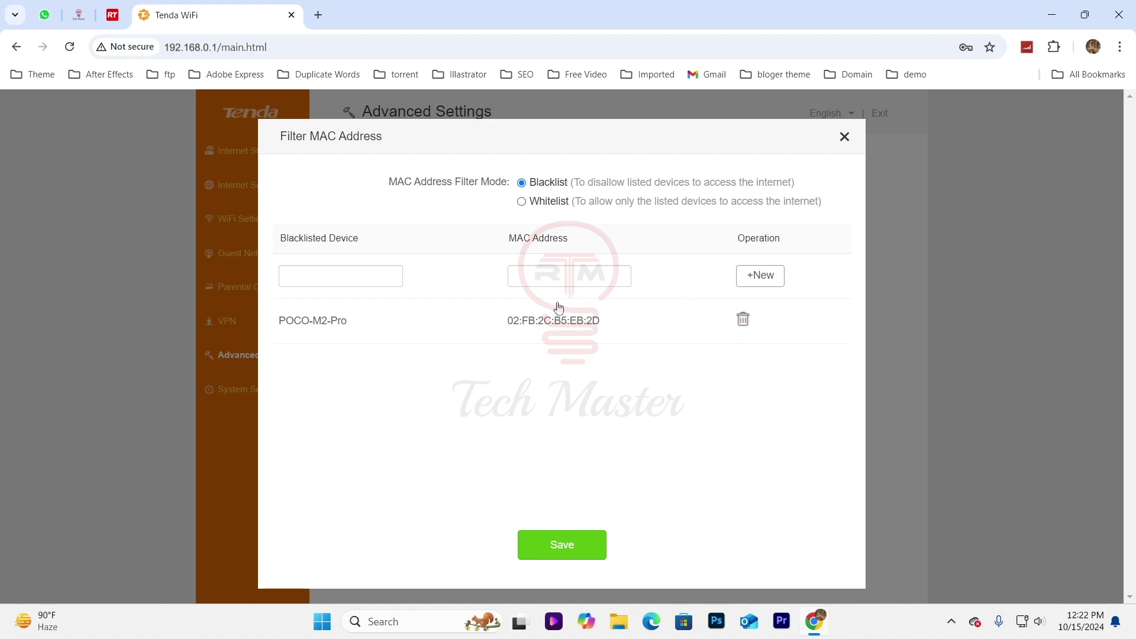
left_click(743, 320)
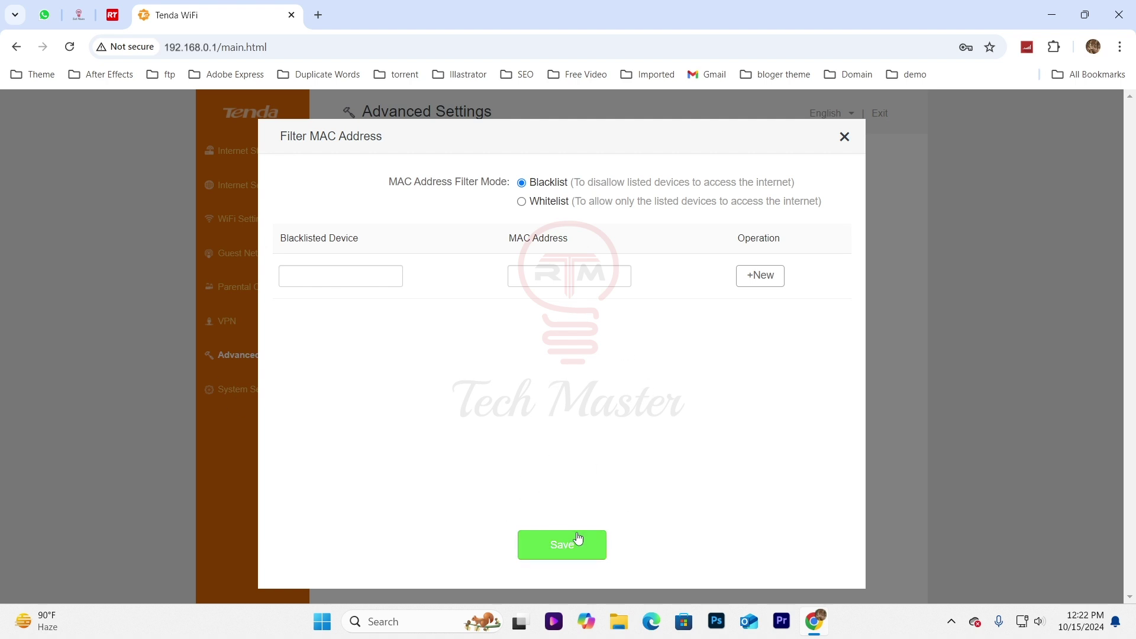
left_click(562, 545)
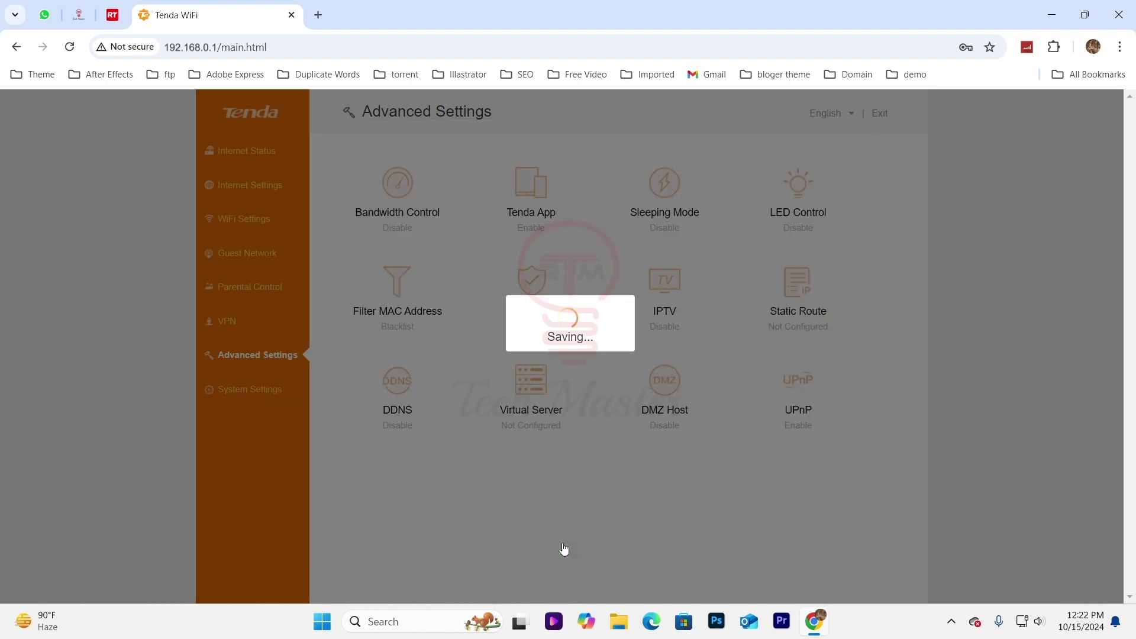